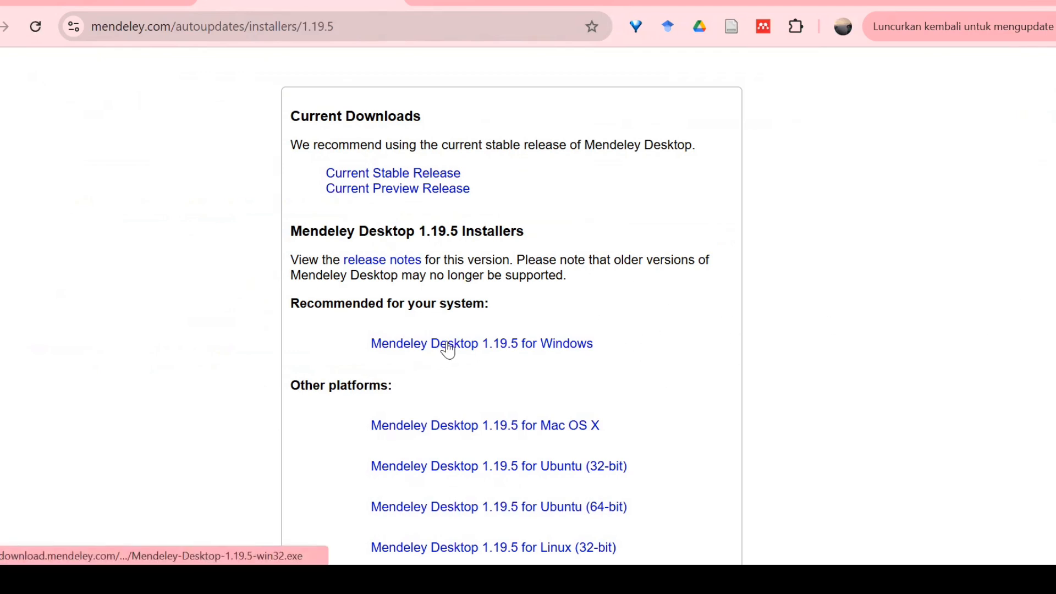
- Scroll down and back up through the Mendeley installers download page
scroll(1051, 349, "down", 3)
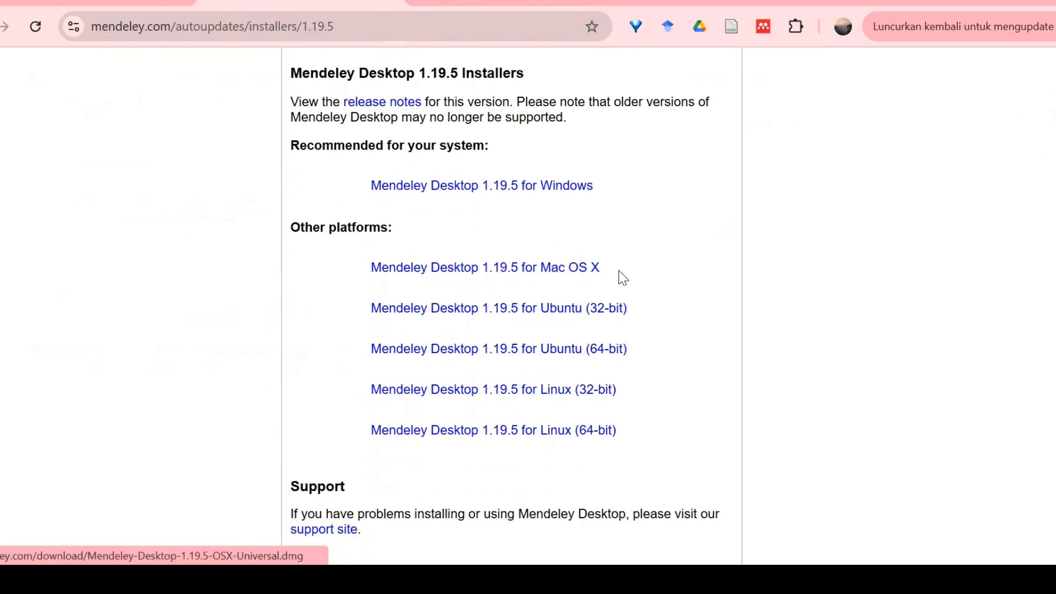
scroll(1054, 318, "up", 1)
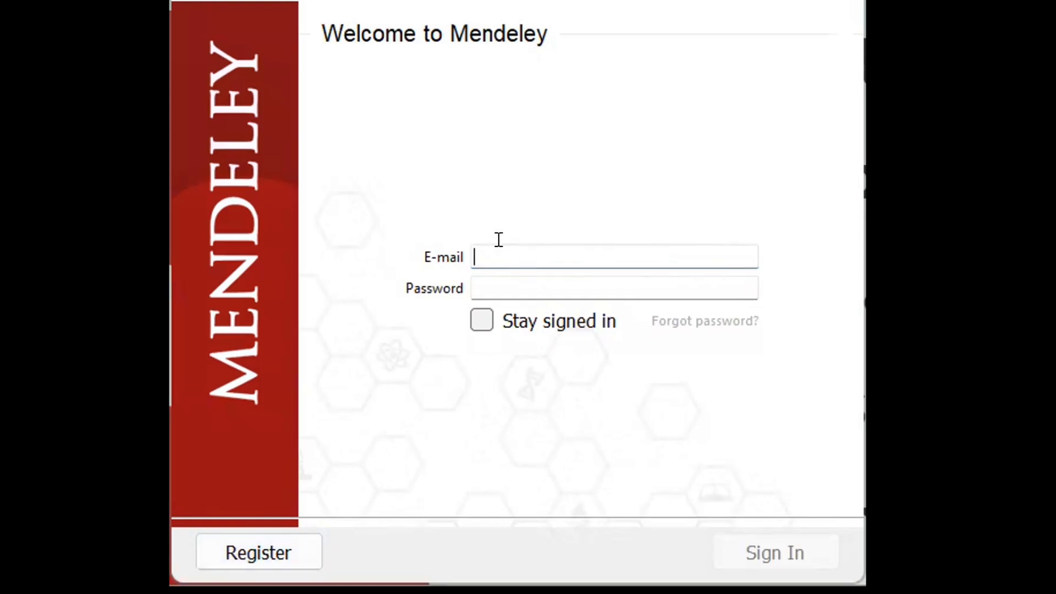
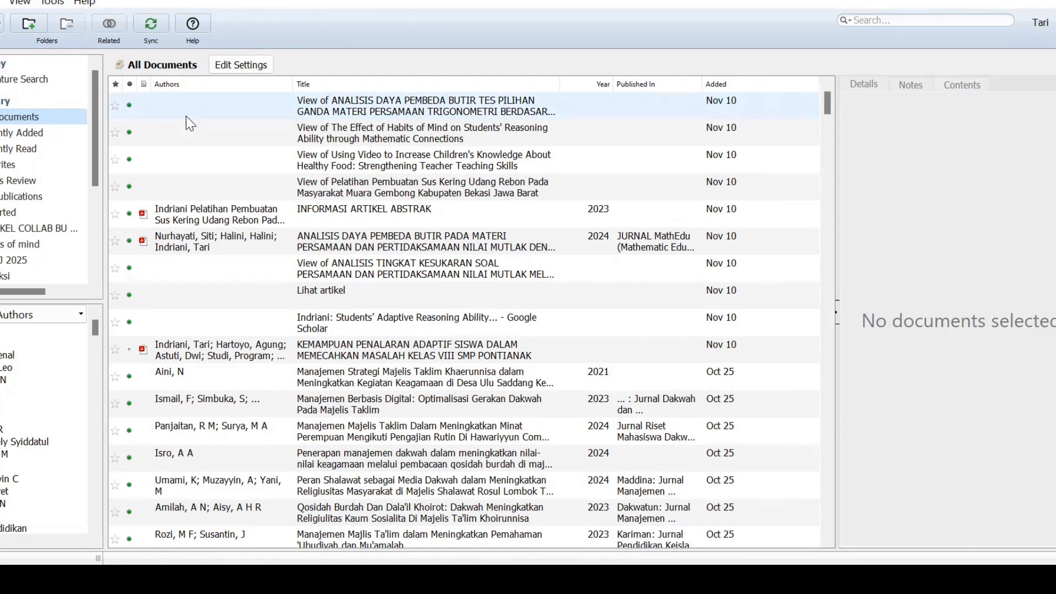
- Enter the account e-mail in the Welcome to Mendeley sign-in field
left_click(51, 5)
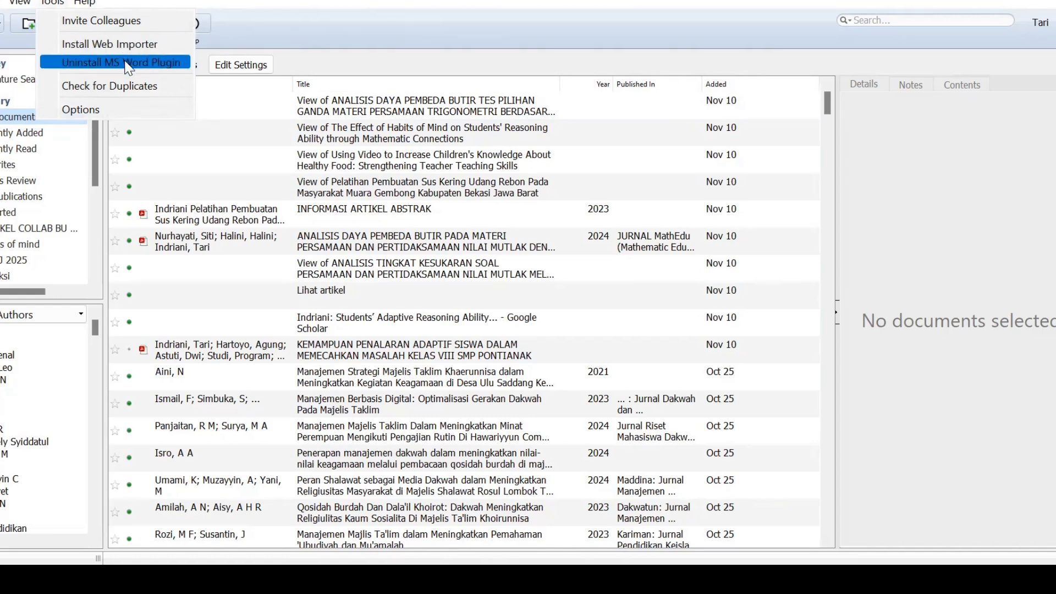
left_click(410, 28)
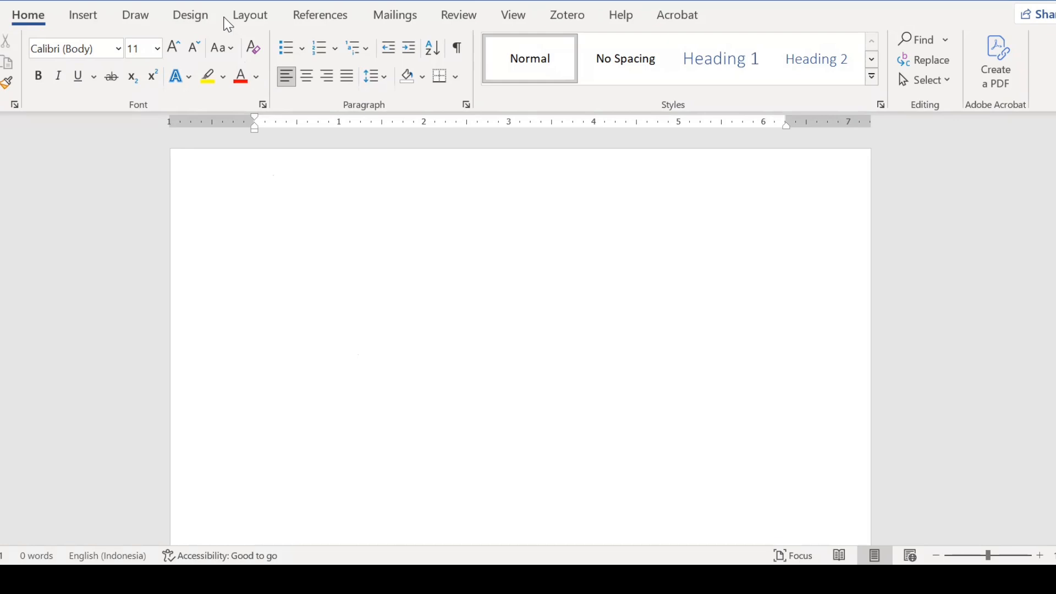
- Show the Mendeley Cite-O-Matic tools on Word's References tab
left_click(318, 16)
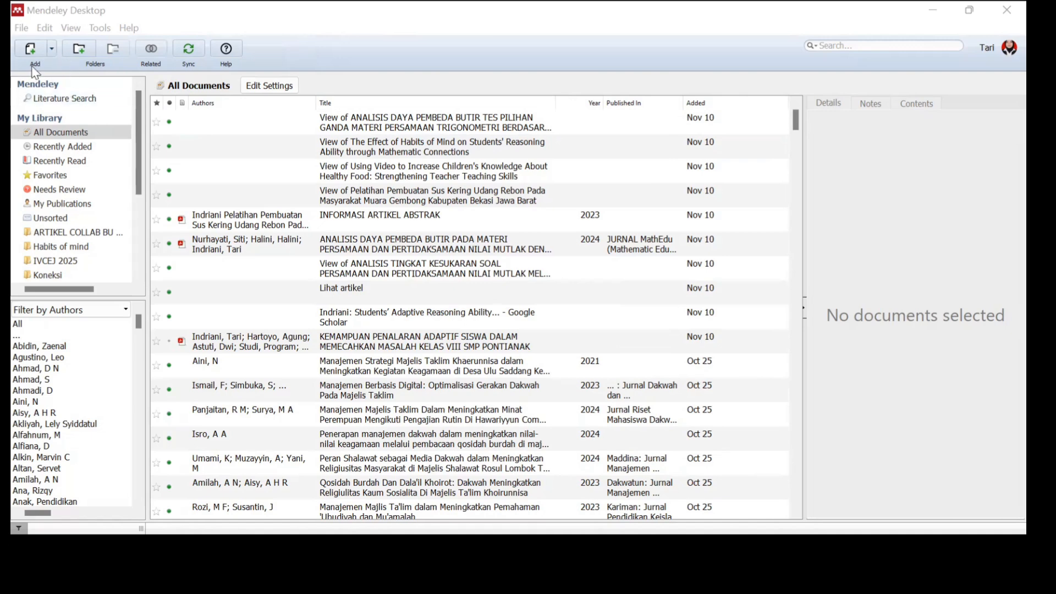
- Open the Add menu offering Add Files, Add Folder, Watch Folder and Add Entry Manually
left_click(52, 49)
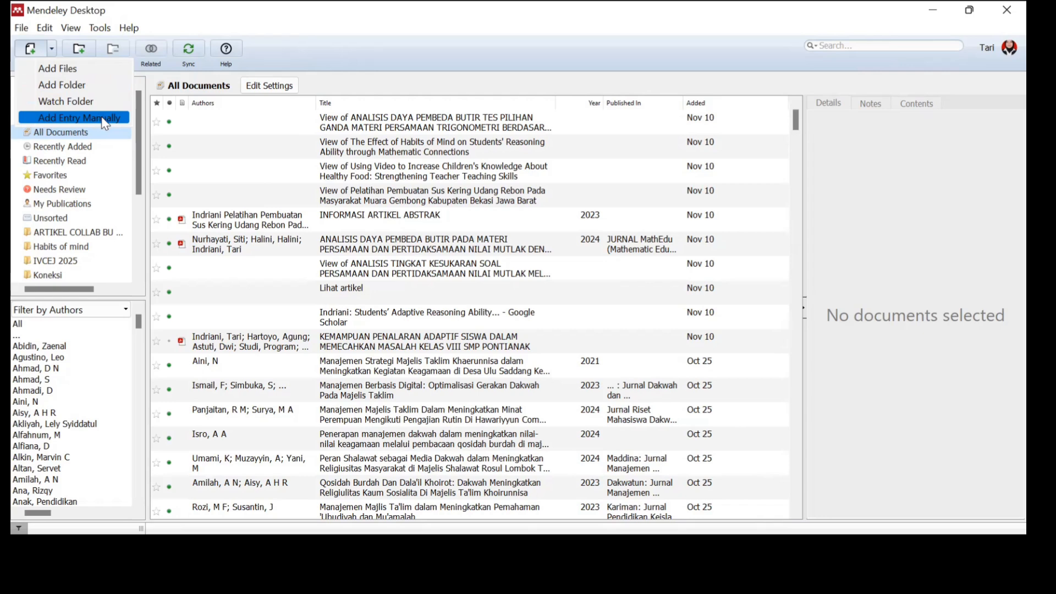
left_click(62, 69)
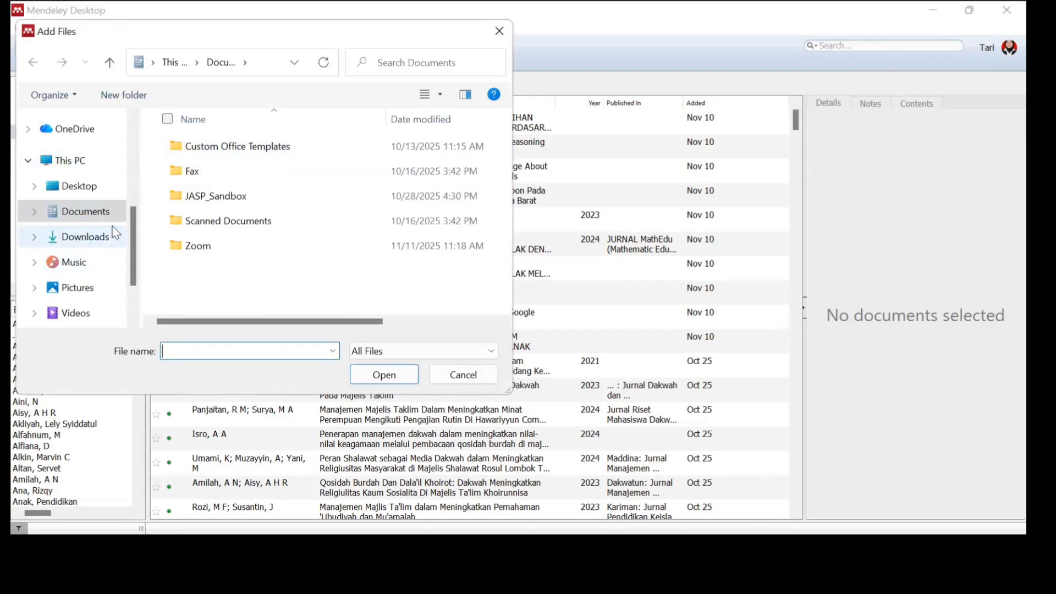
left_click(89, 241)
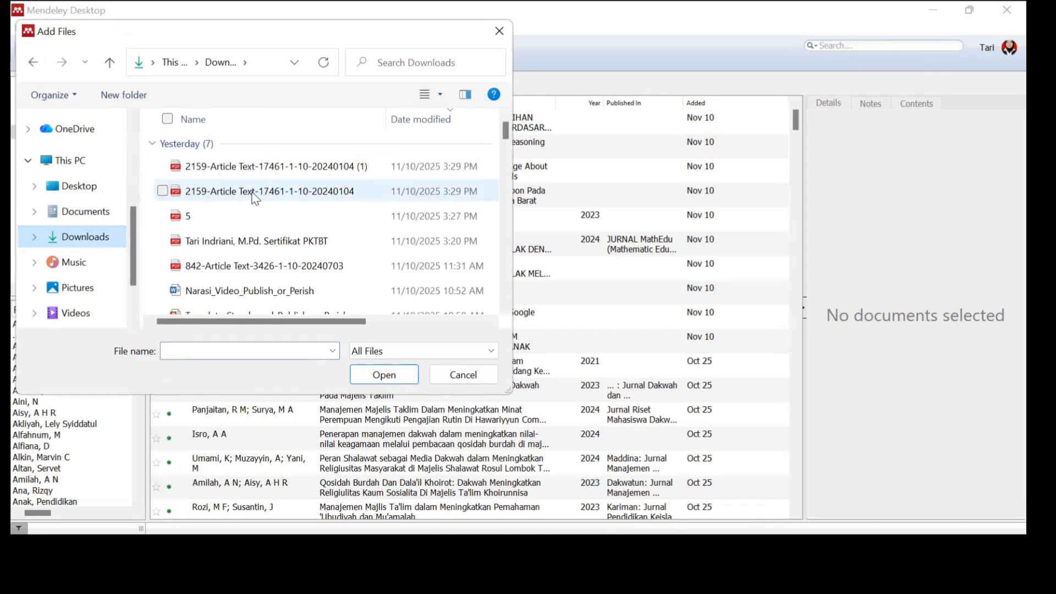
left_click(252, 195)
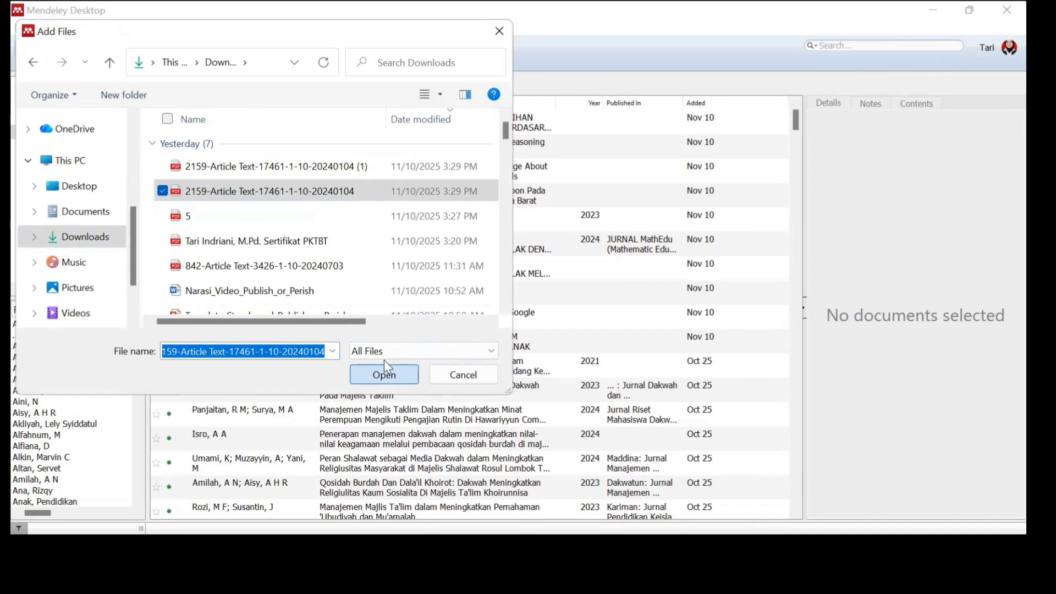
left_click(380, 376)
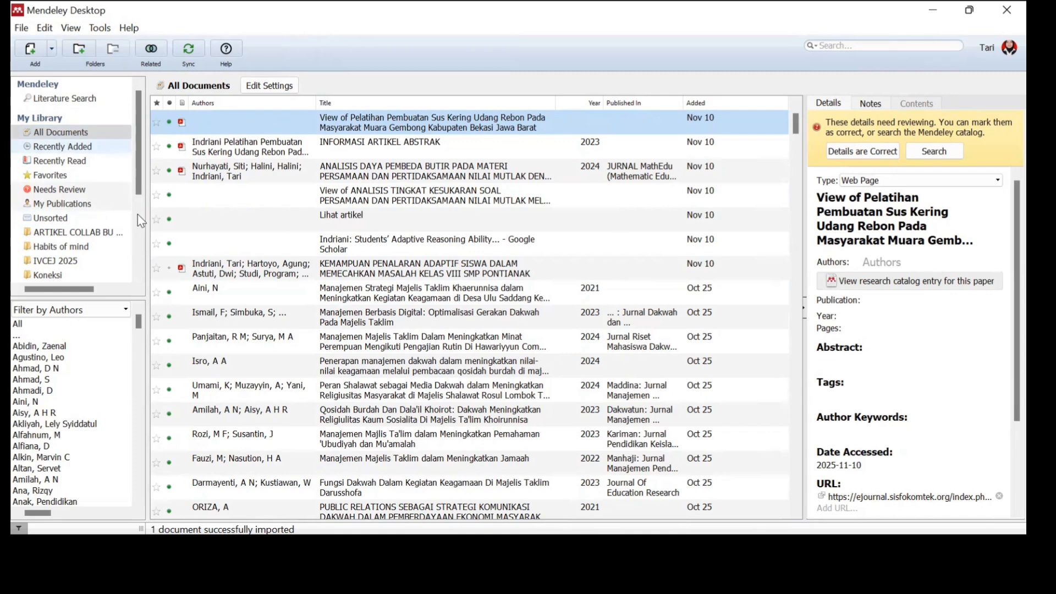
- Scroll the sidebar and open the manajemen majlis ta'lim sholawat folder with nine articles
left_click(137, 276)
left_click(137, 276)
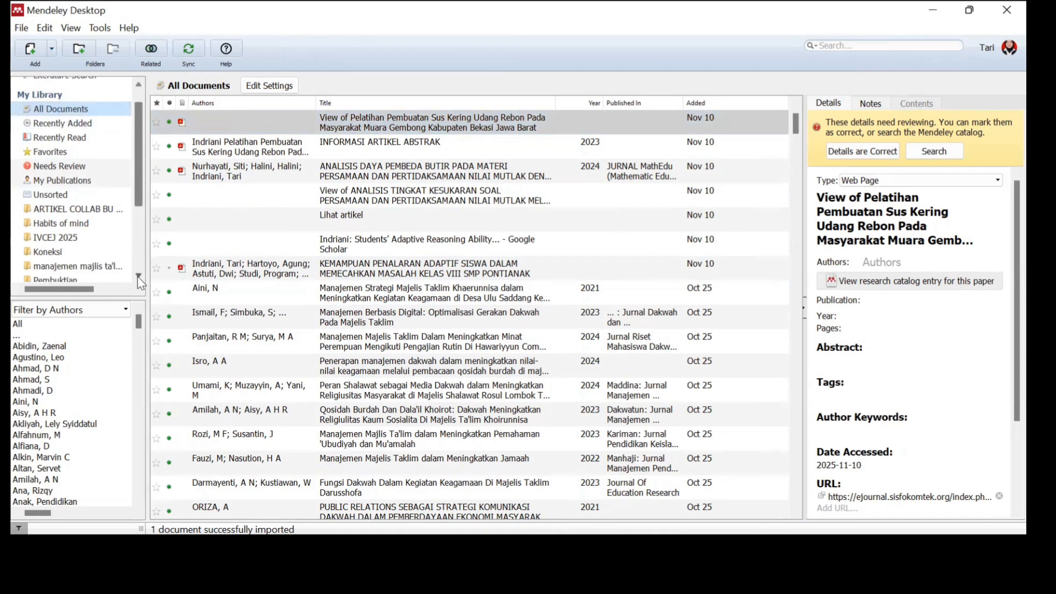
left_click(137, 276)
left_click(138, 276)
left_click(137, 276)
left_click(138, 276)
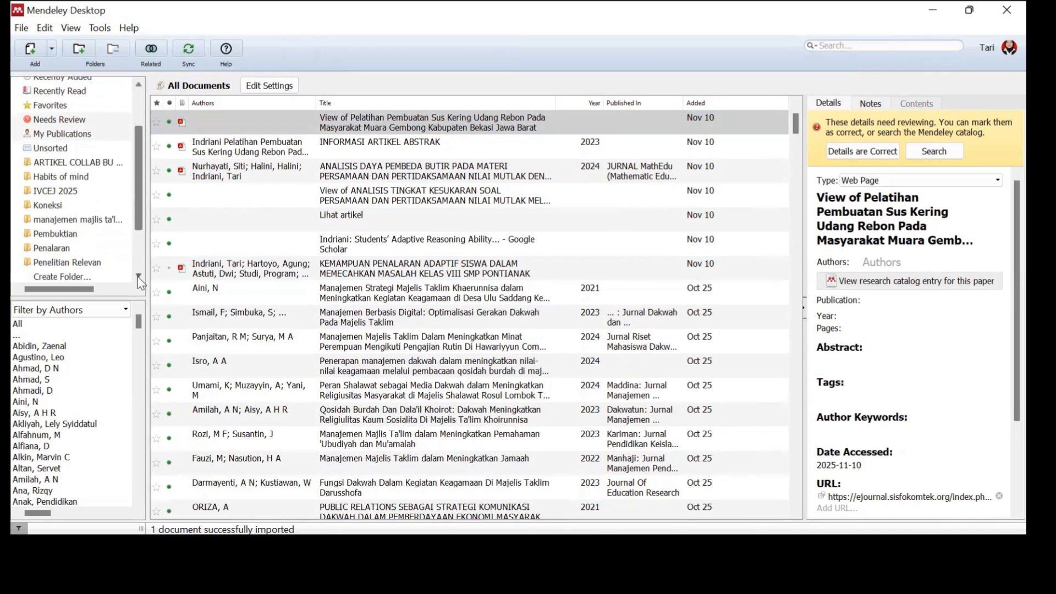
left_click(137, 276)
left_click_drag(139, 224, 146, 219)
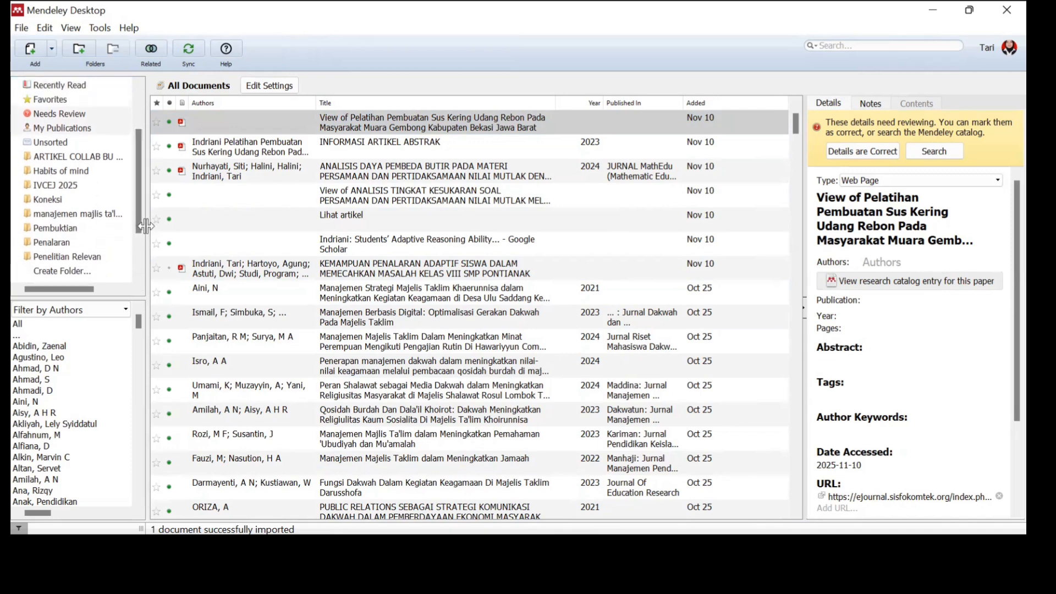
left_click(94, 216)
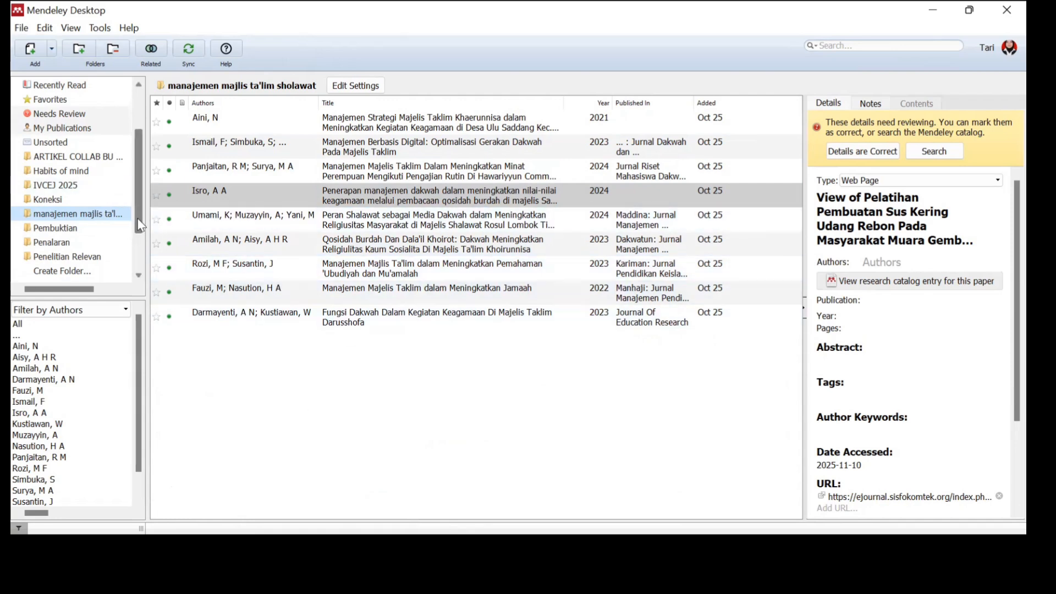
scroll(141, 233, "down", 1)
scroll(141, 233, "down", 1)
scroll(148, 220, "up", 2)
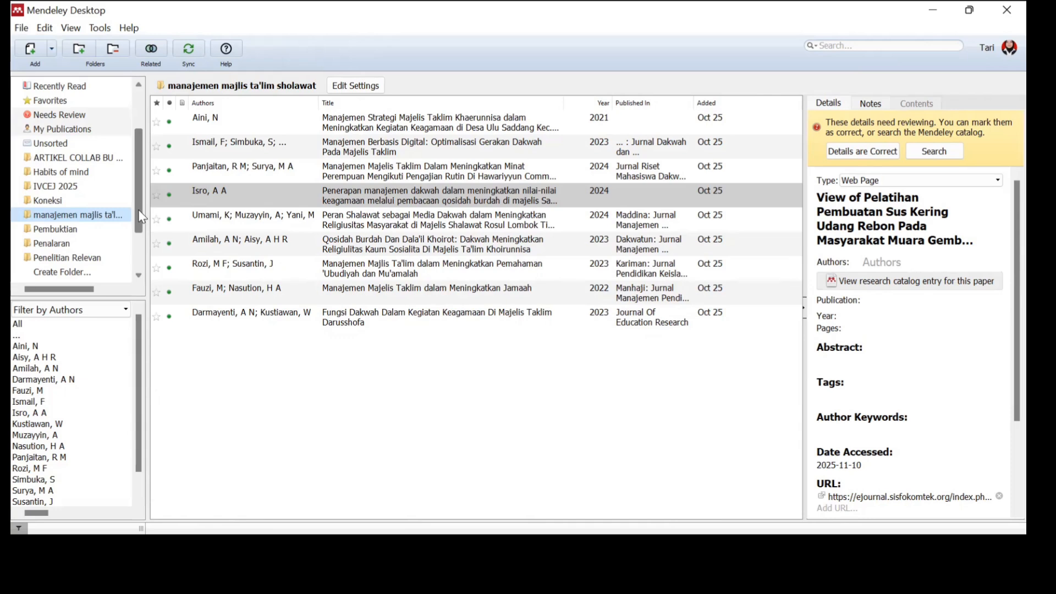
scroll(144, 218, "down", 3)
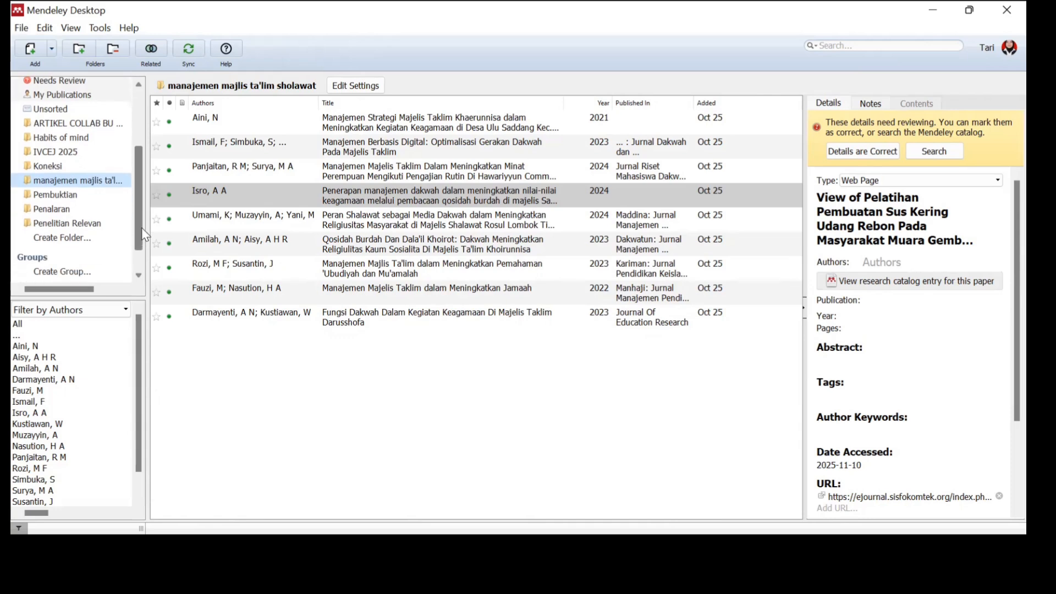
scroll(144, 217, "up", 4)
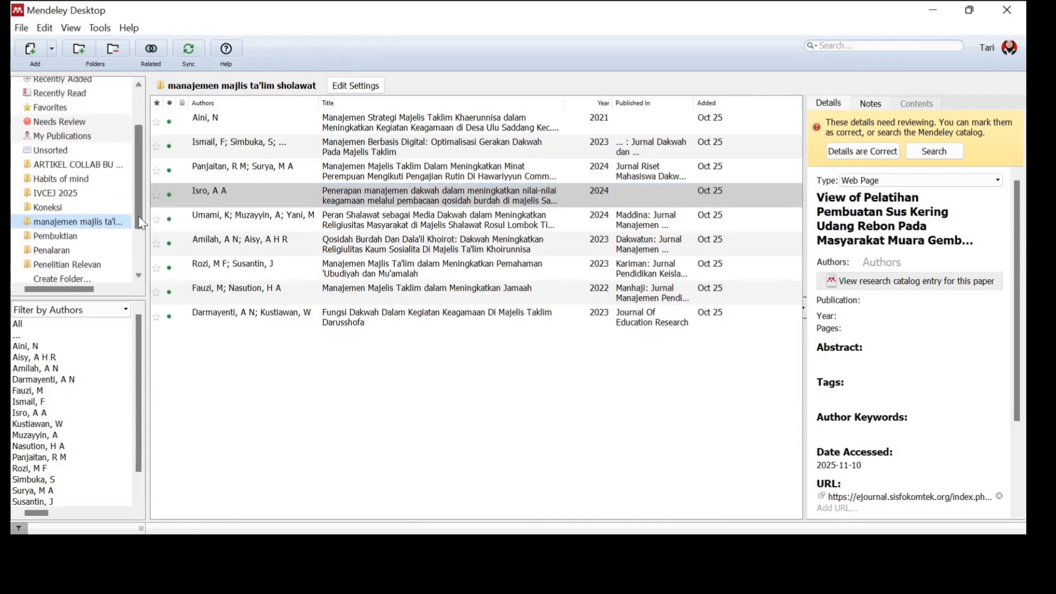
scroll(142, 225, "down", 1)
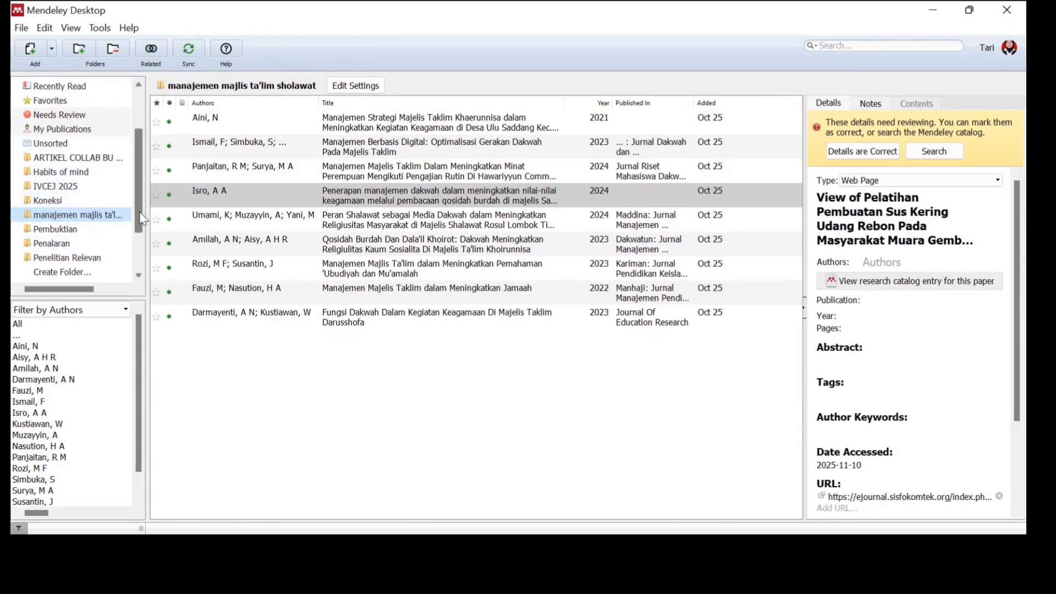
scroll(145, 168, "up", 2)
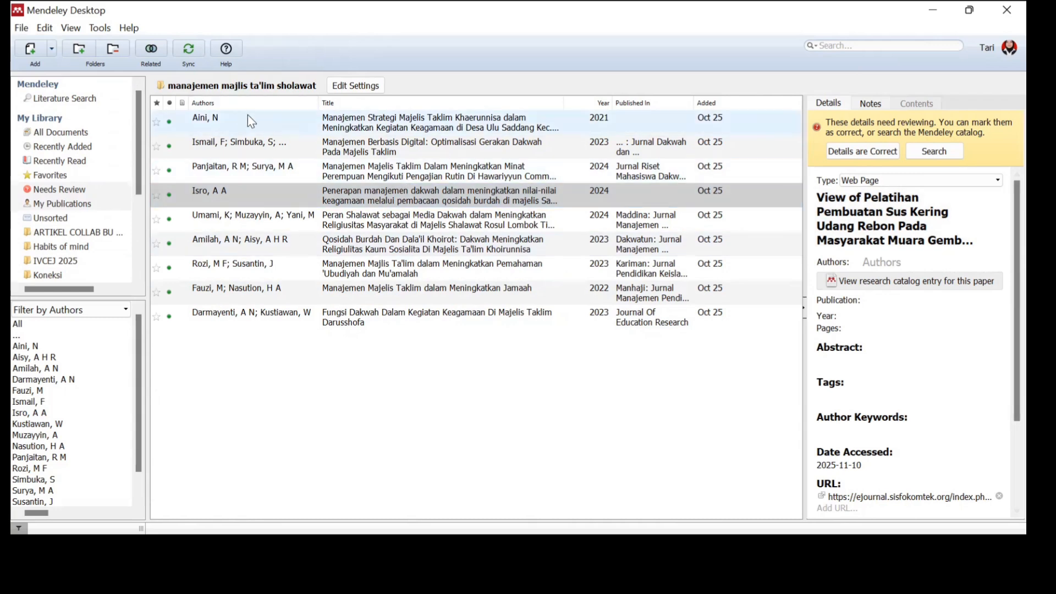
left_click(375, 126)
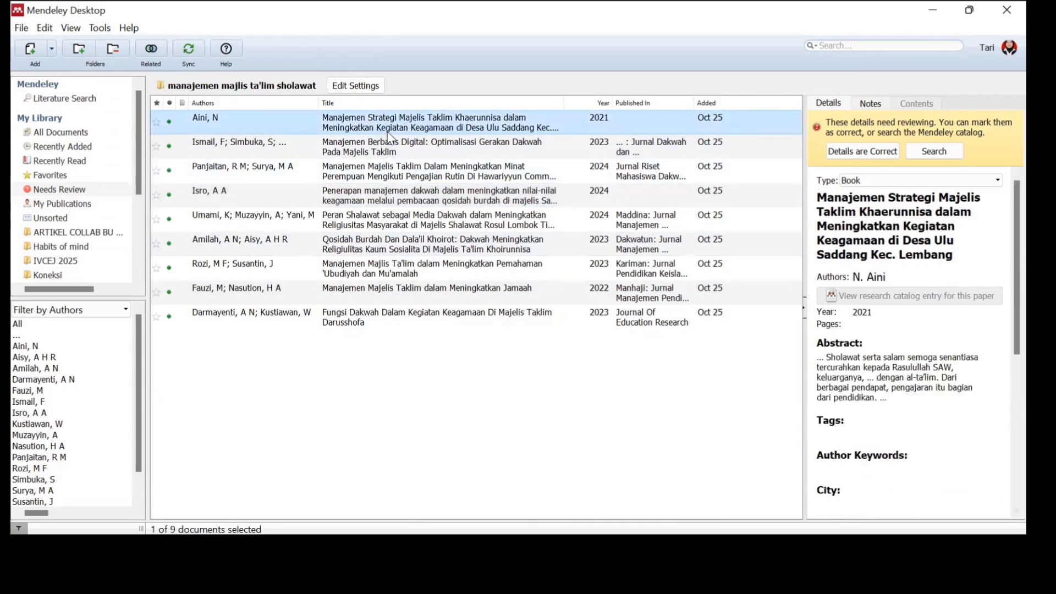
scroll(1001, 321, "down", 5)
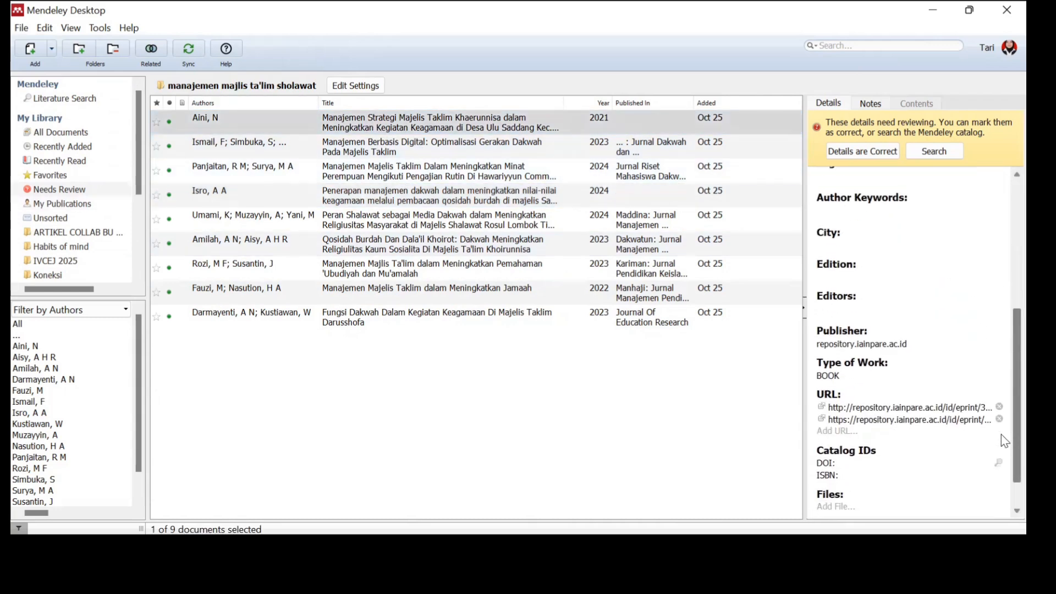
scroll(1000, 434, "up", 6)
scroll(1001, 298, "down", 1)
scroll(1005, 330, "down", 4)
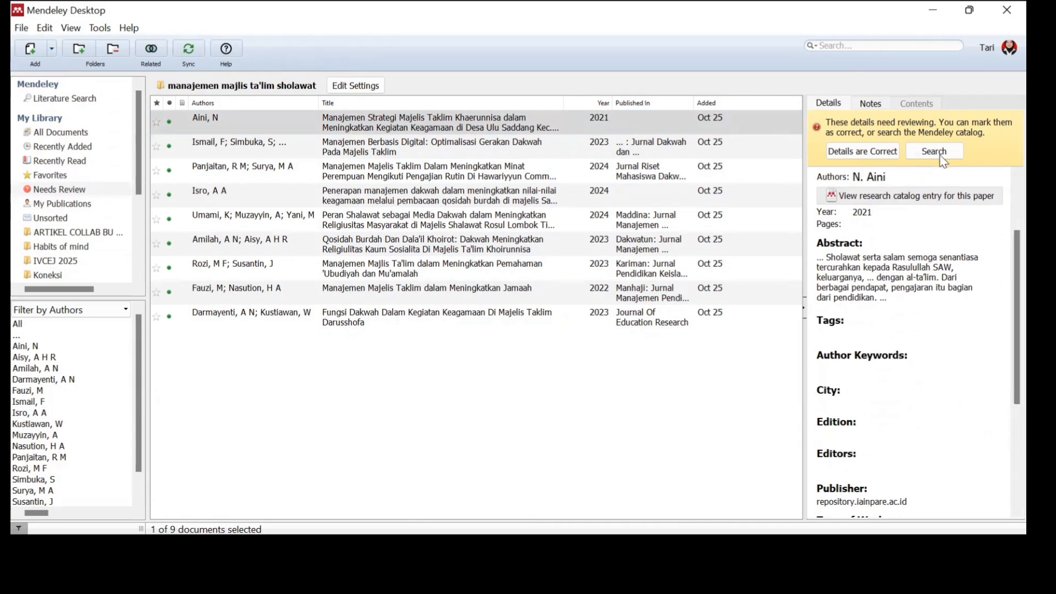
scroll(1006, 247, "up", 1)
scroll(1003, 214, "up", 3)
scroll(1001, 264, "down", 8)
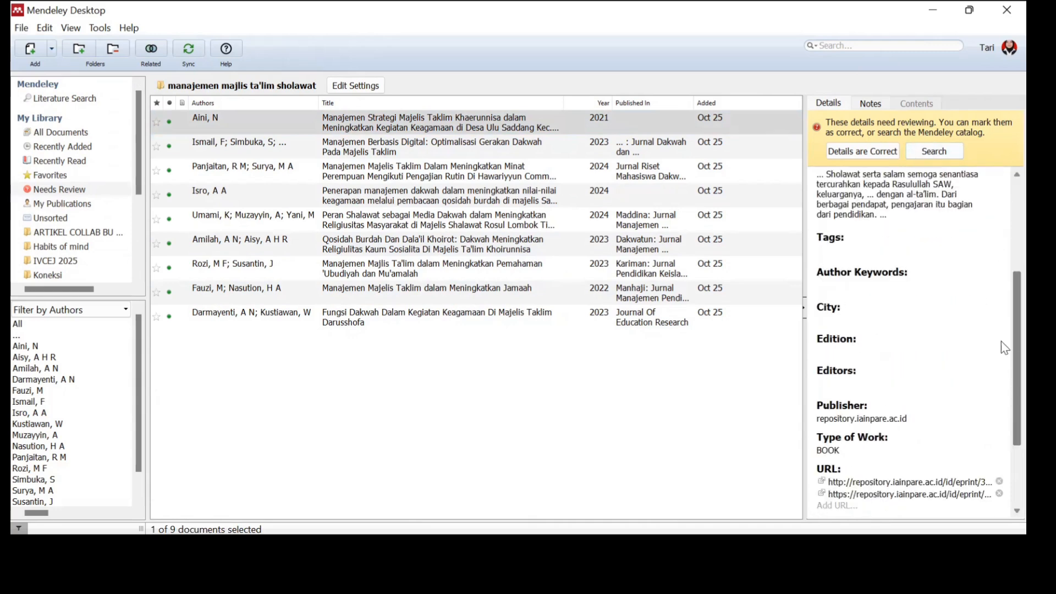
scroll(1001, 363, "down", 3)
scroll(1001, 358, "up", 2)
scroll(1003, 308, "up", 3)
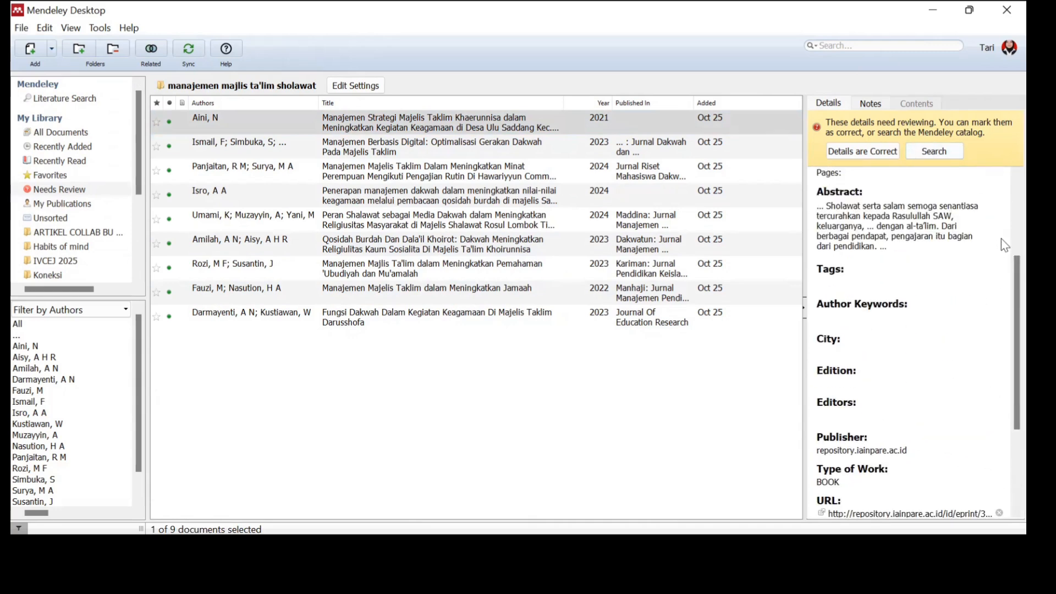
scroll(1004, 264, "up", 4)
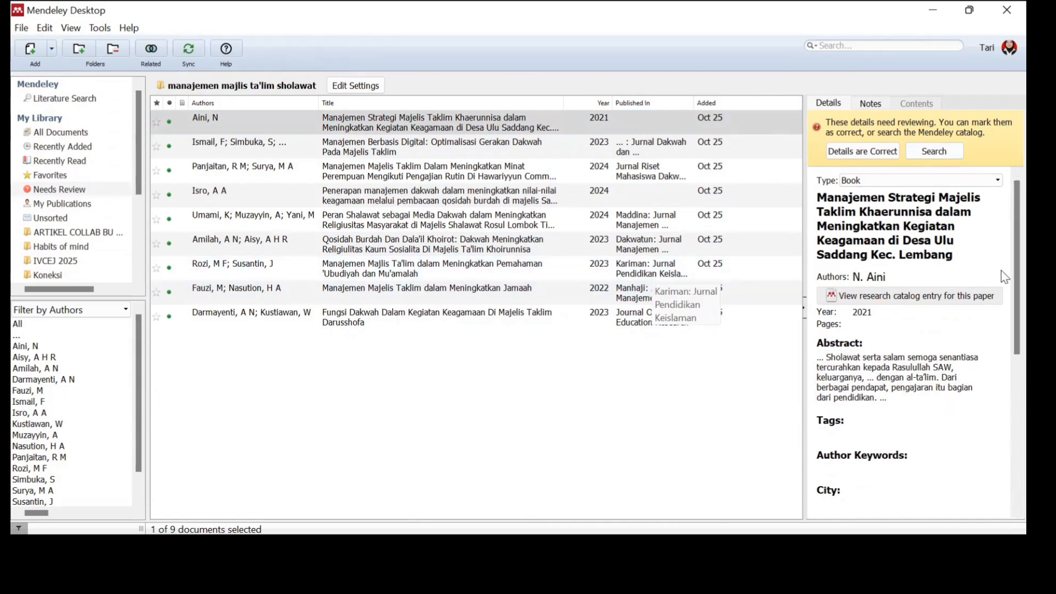
scroll(1001, 285, "down", 4)
scroll(982, 389, "up", 4)
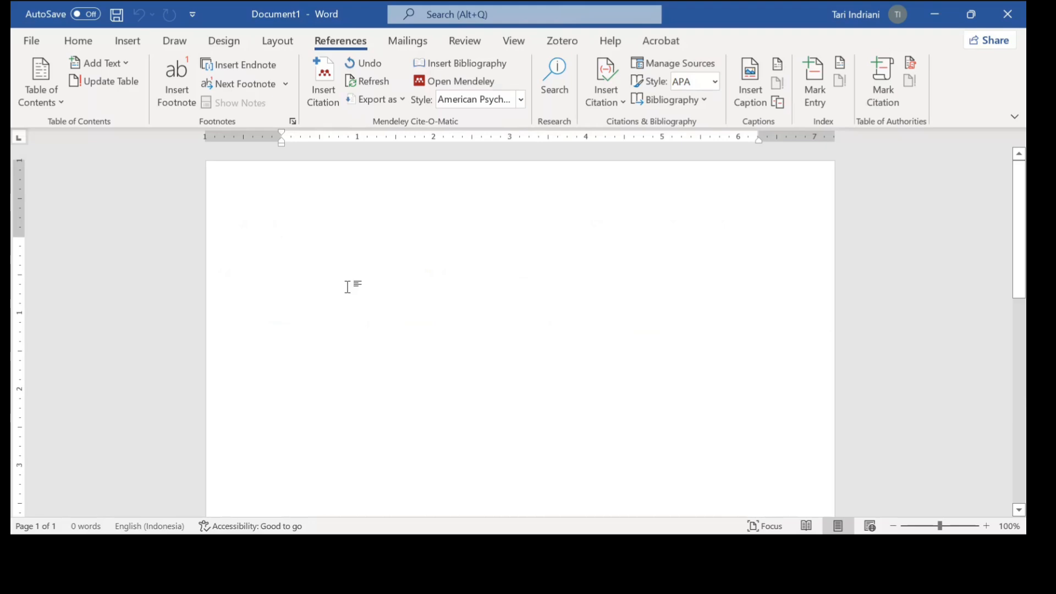
- Type 'Majelis ada suatu perkumpulan masyarakat yang memilik tujuan atau pandangan yang sama.' and place the cursor before its period
type("Majelis")
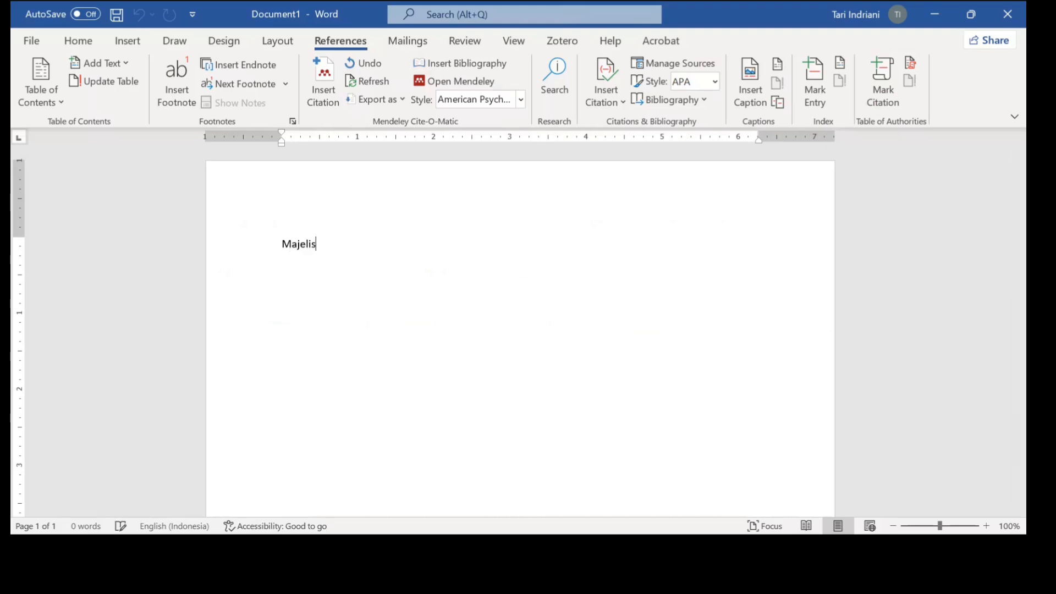
type(" ada suatu ")
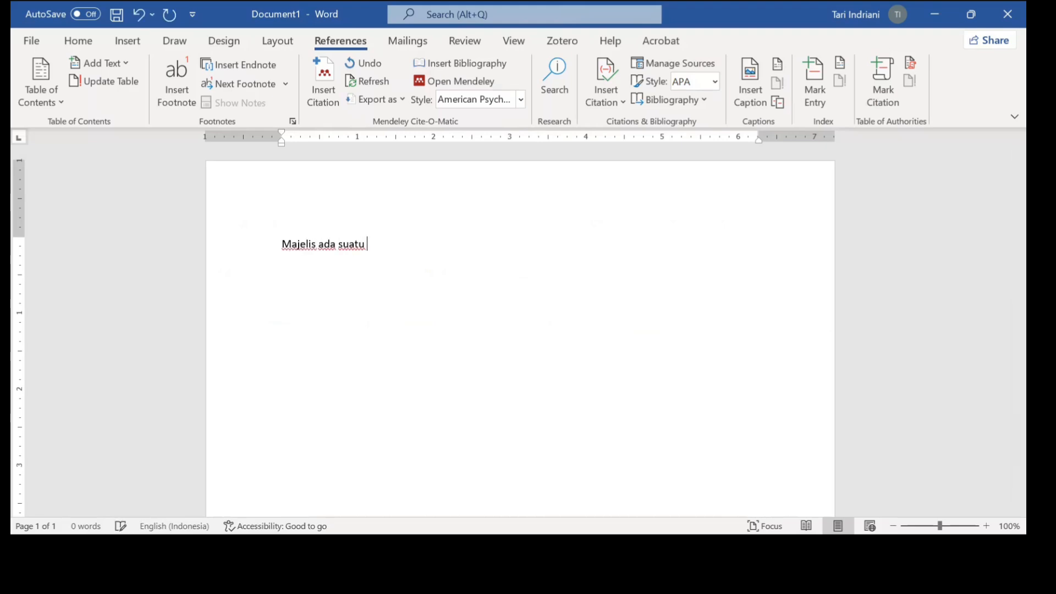
type("perkumpulan")
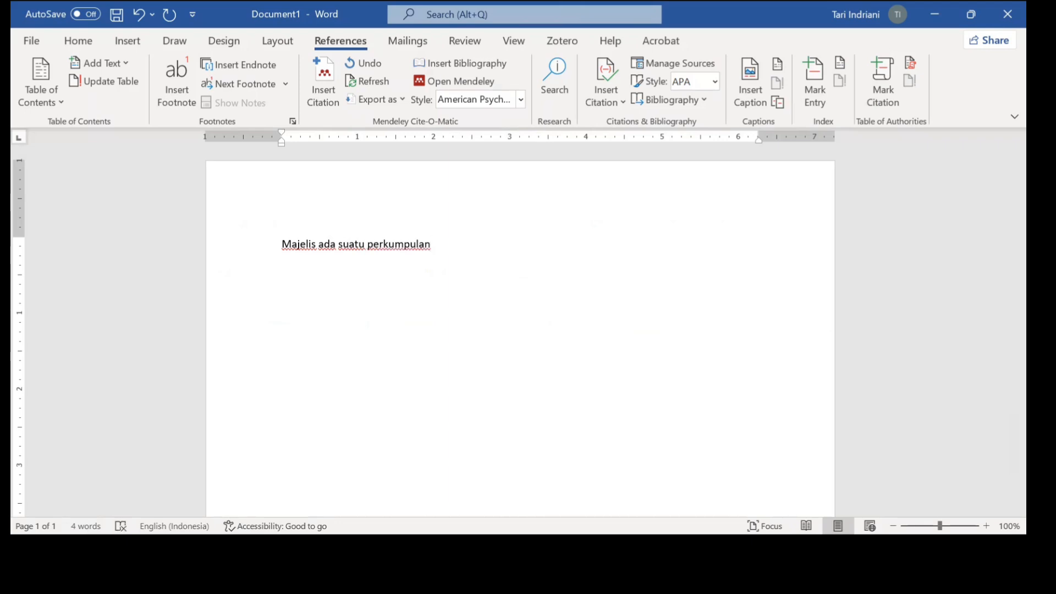
type("masyarakat yang memil")
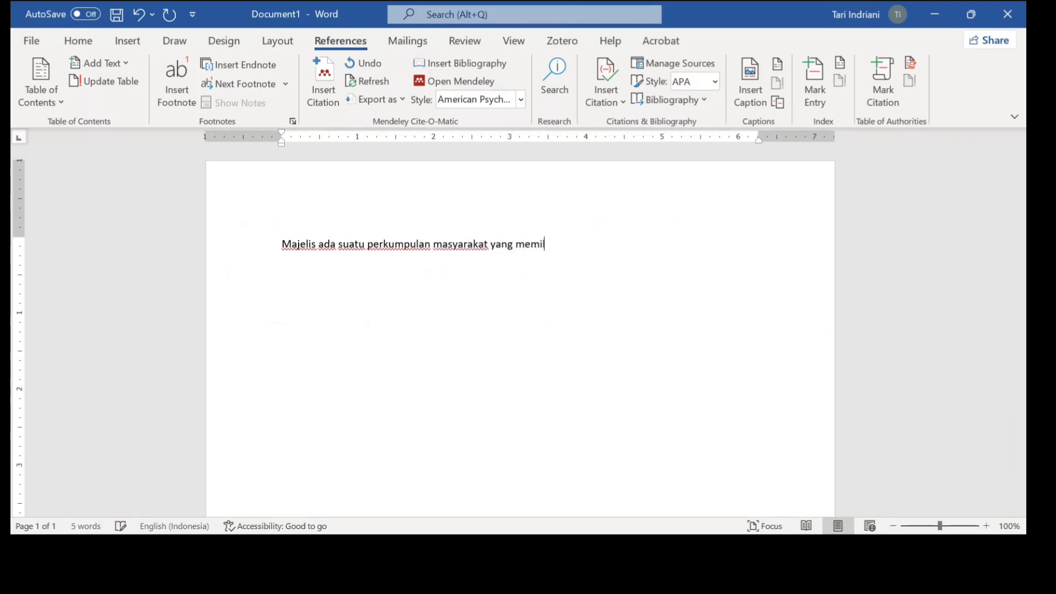
type("ik tujuan atau pand")
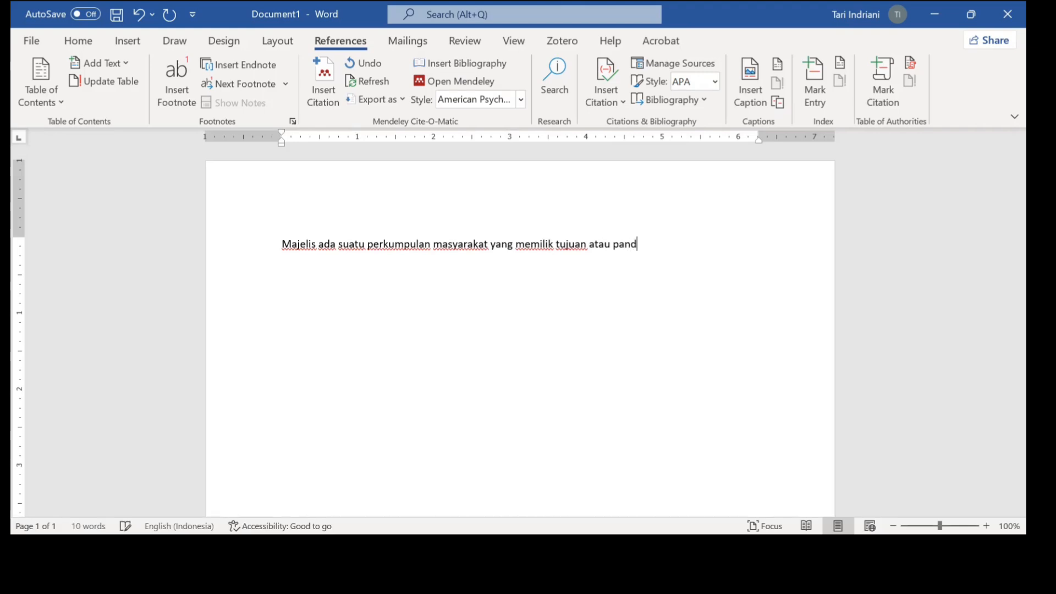
type("angan yang sama.")
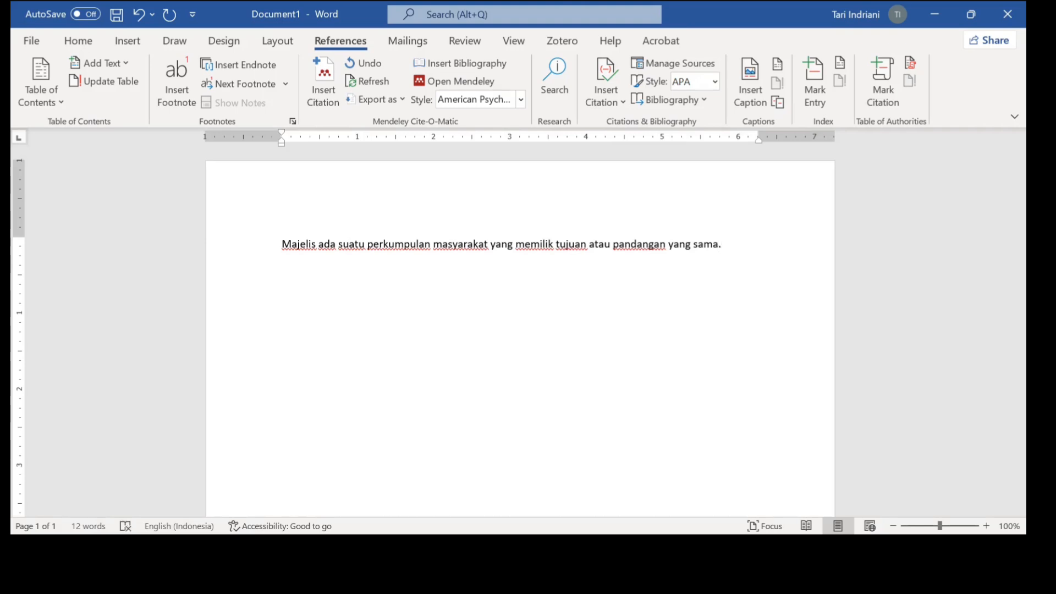
key("BackSpace")
key("BackSpace")
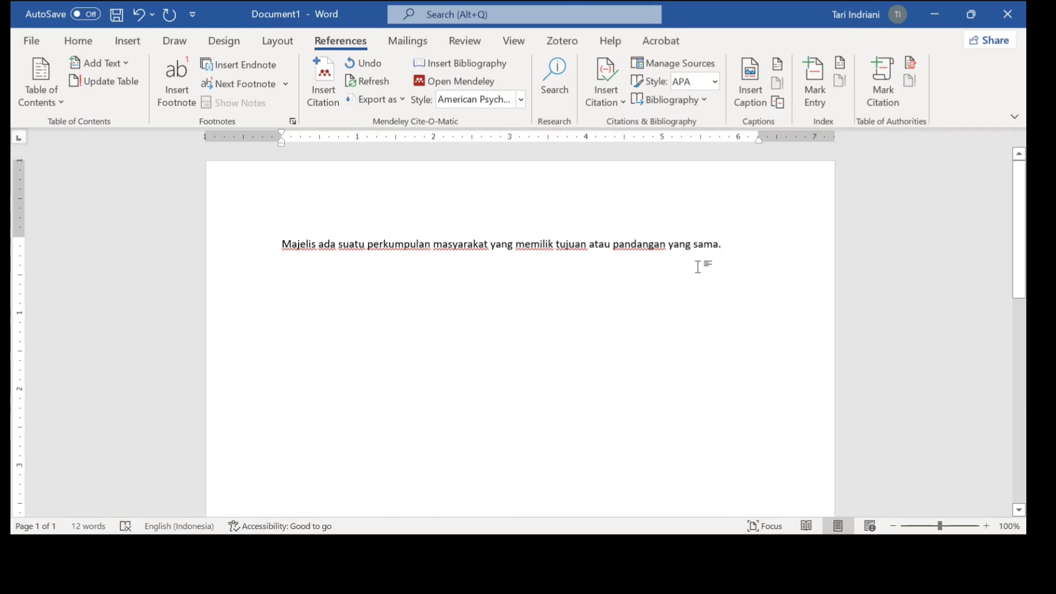
left_click(716, 249)
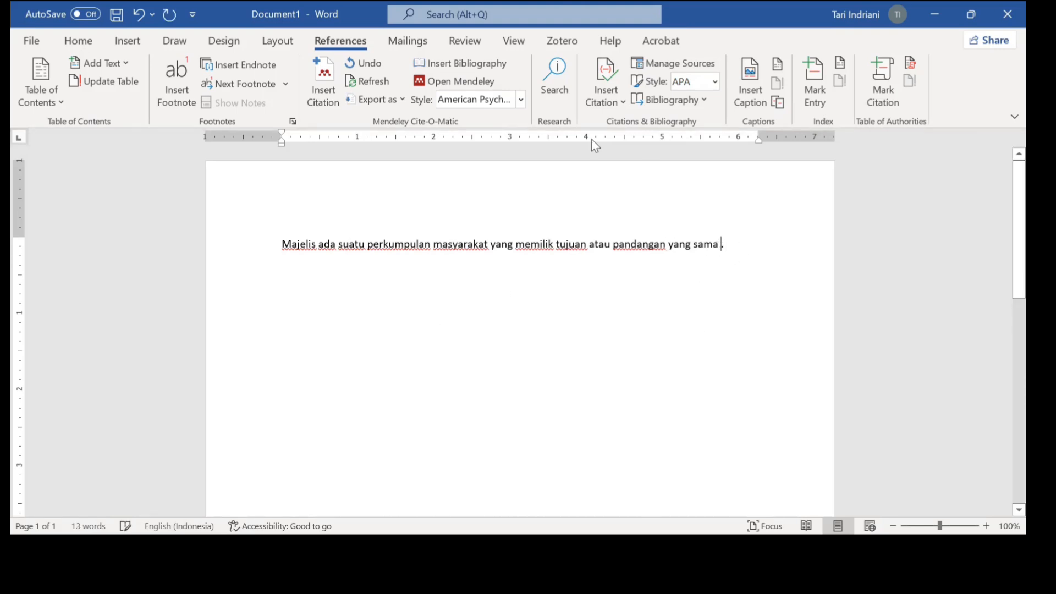
- Insert the Mendeley citation (Rozi & Susantin, 2023) just before the sentence's final period
left_click(327, 84)
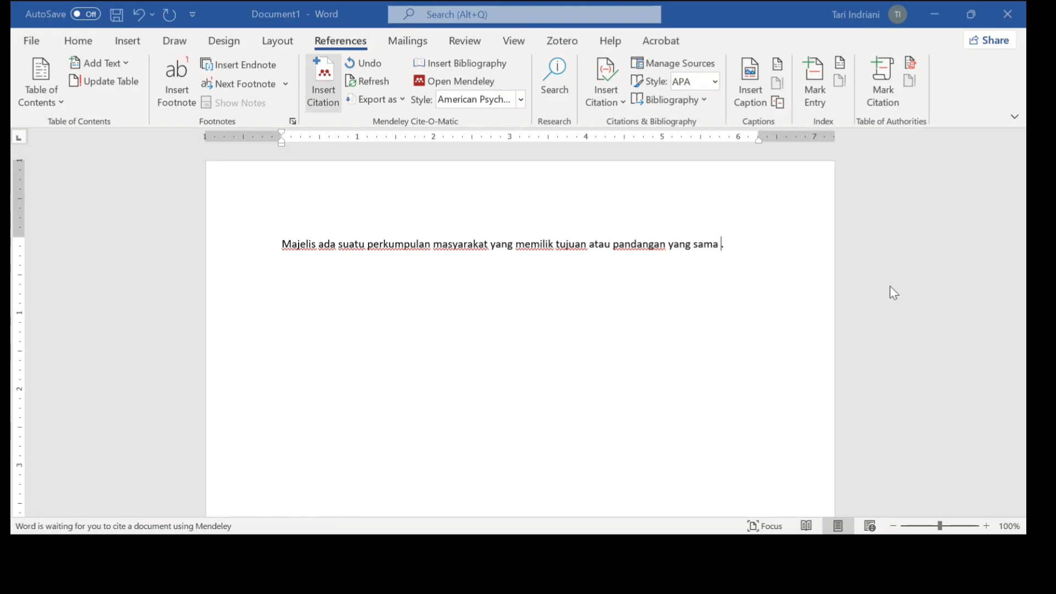
left_click(334, 259)
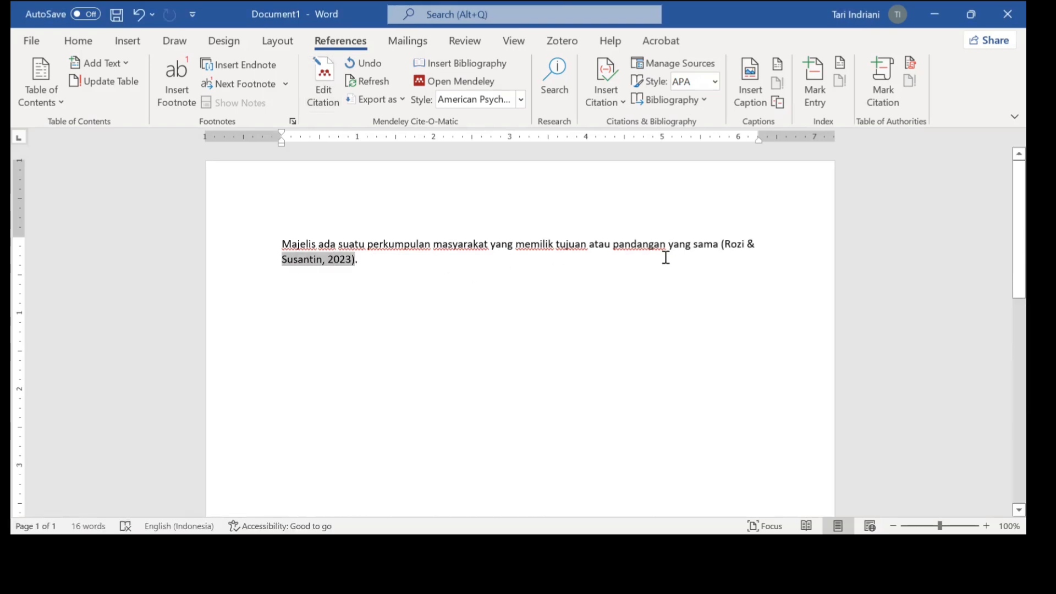
left_click(402, 258)
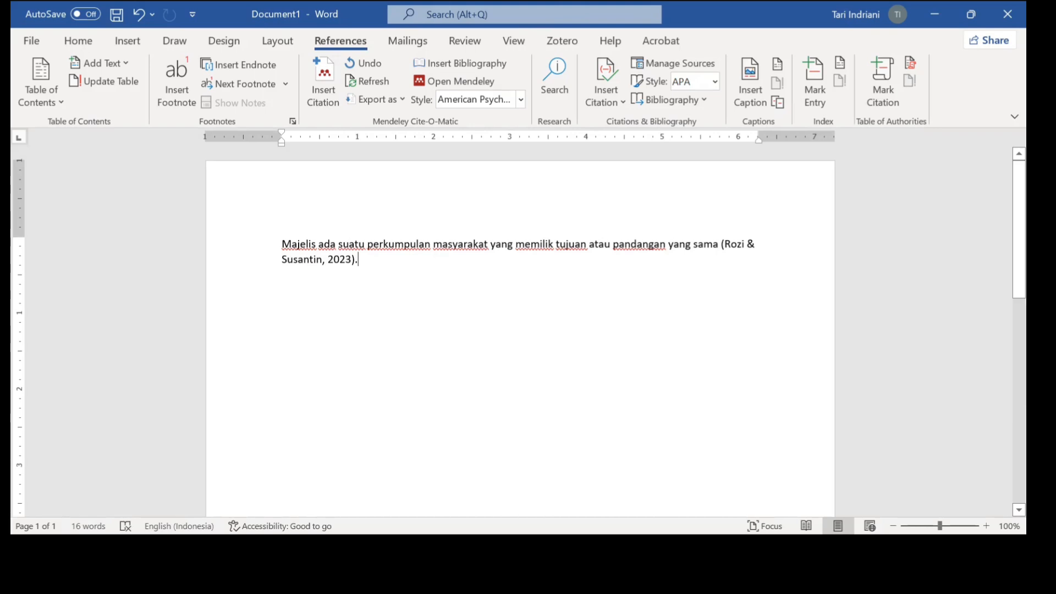
- Add a second sentence cited (Apriyanti et al., n.d.), then a 'Daftar Pustaka' heading below
type("A")
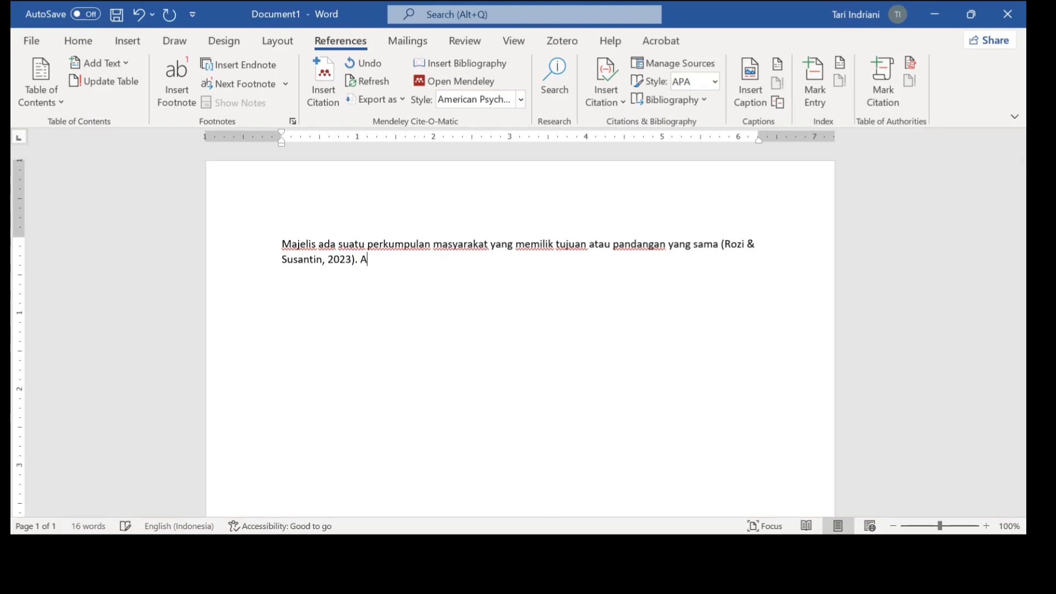
type("AANnkjdhdafafjbdafjdafjda (")
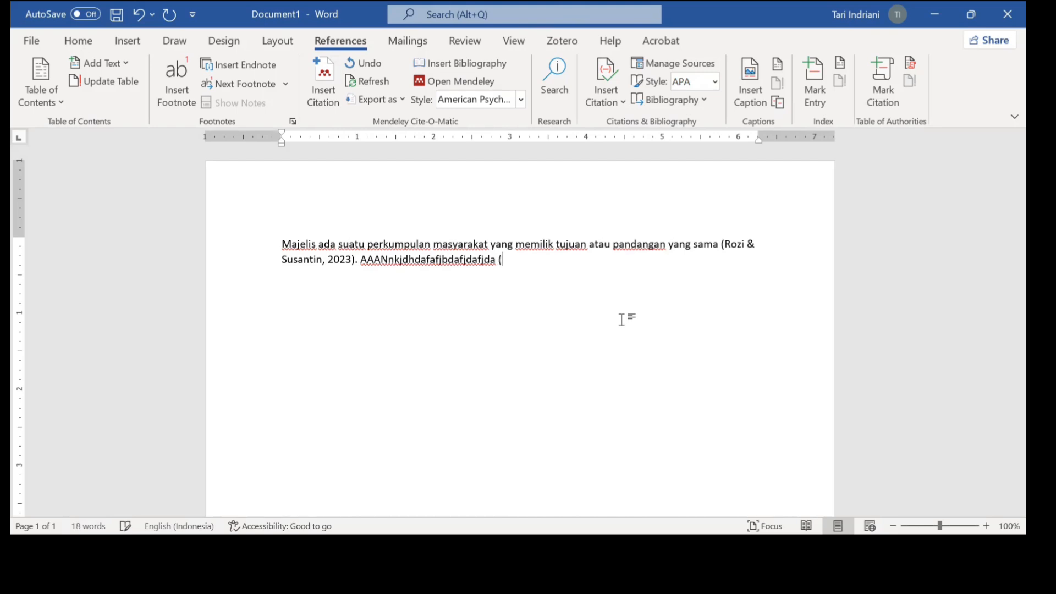
key("BackSpace")
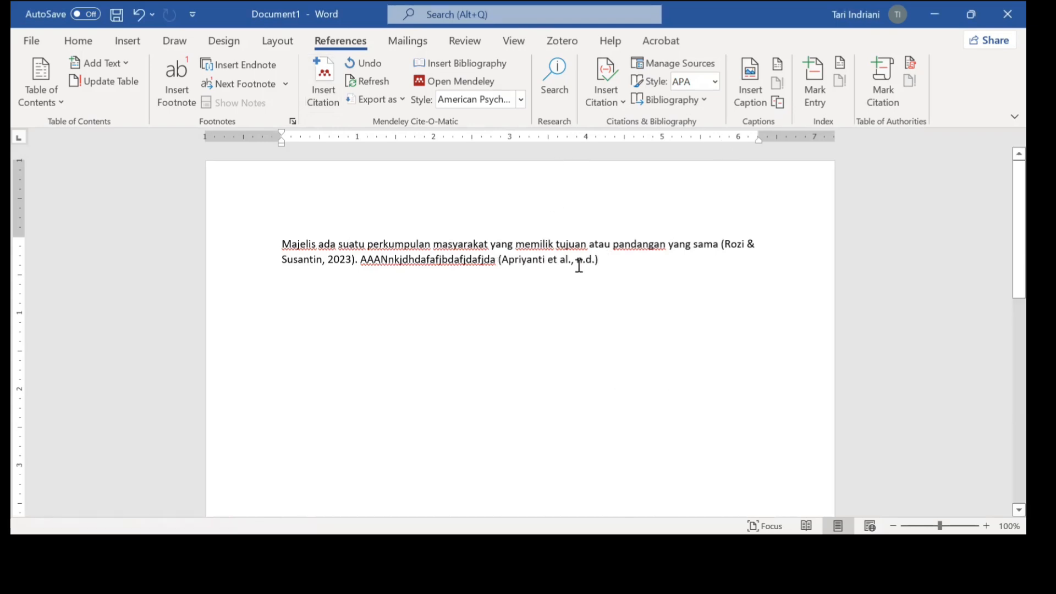
type(".")
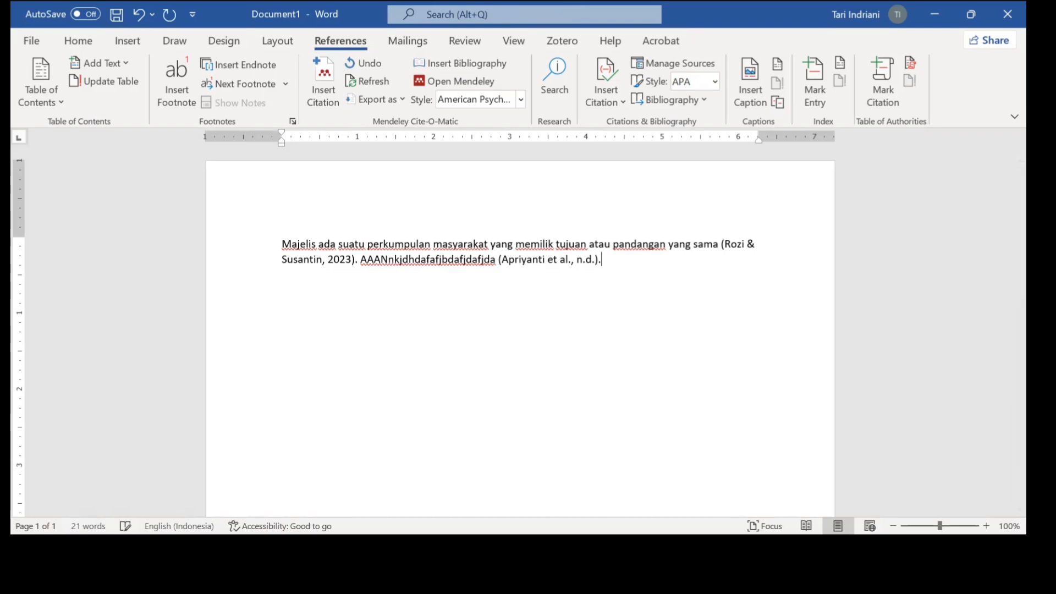
key("Return")
key("Return")
type("Daaftar Pustaka")
- Insert an APA 7th edition Mendeley bibliography on a new line under 'Daftar Pustaka'
key("Return")
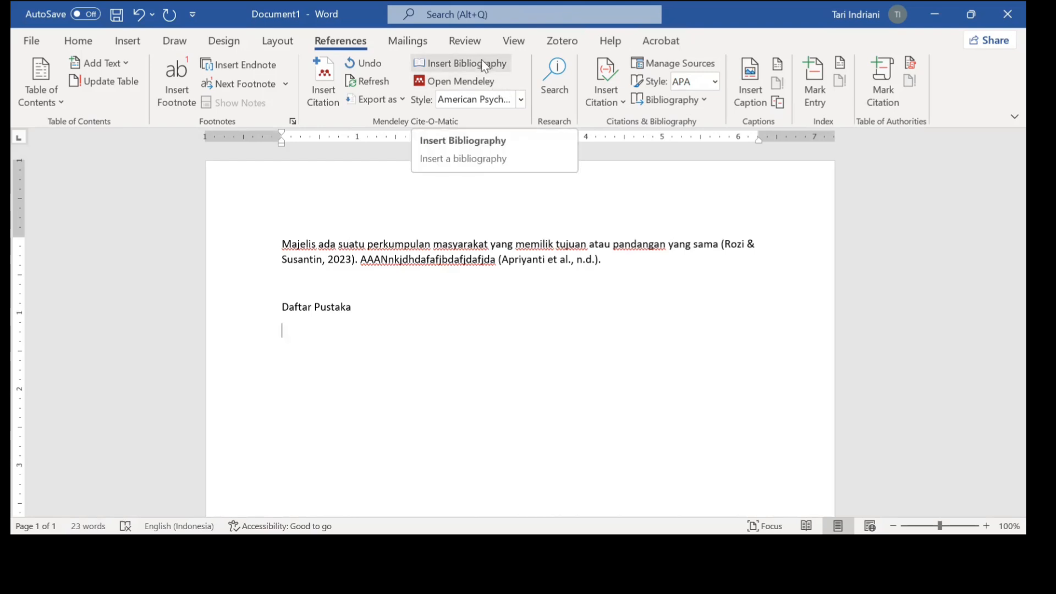
left_click(519, 99)
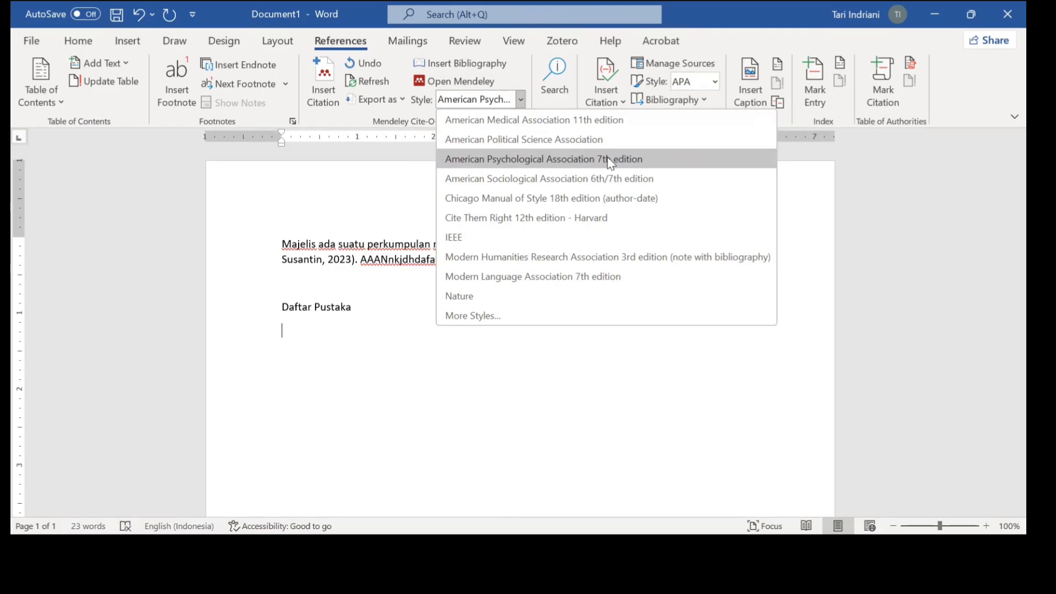
left_click(387, 257)
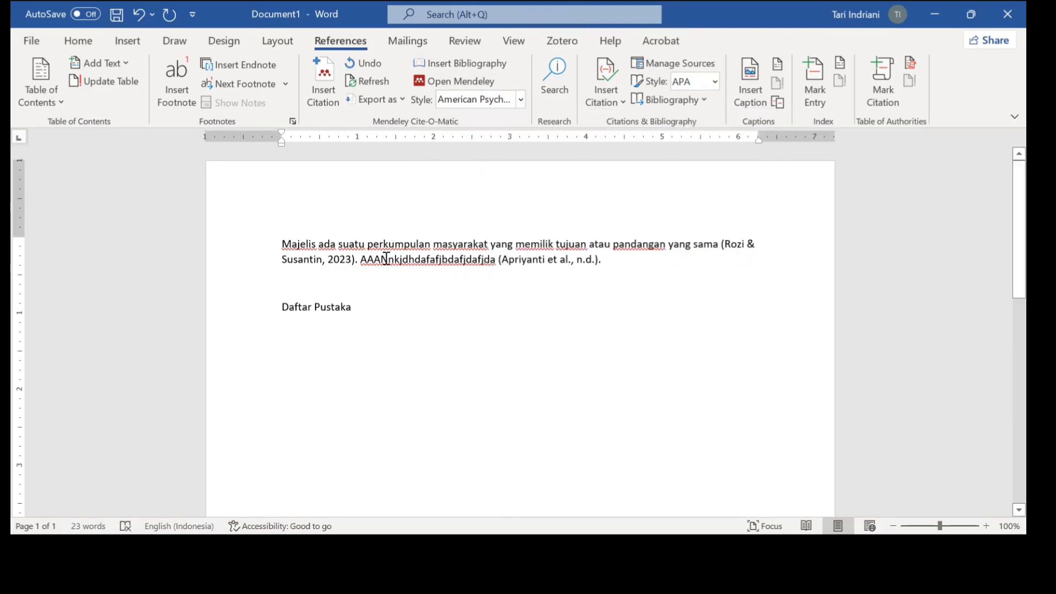
left_click(446, 69)
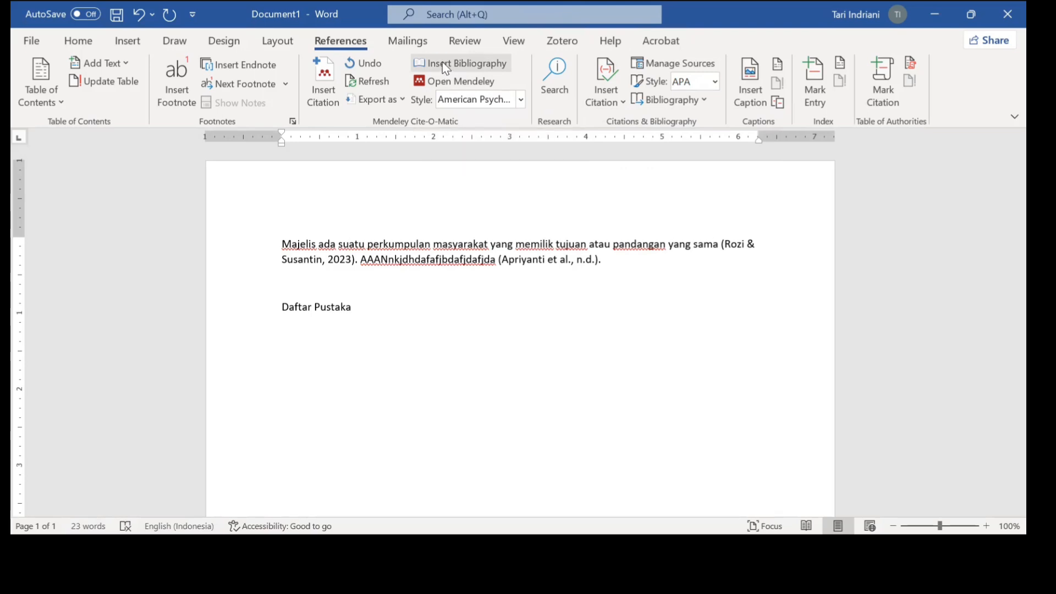